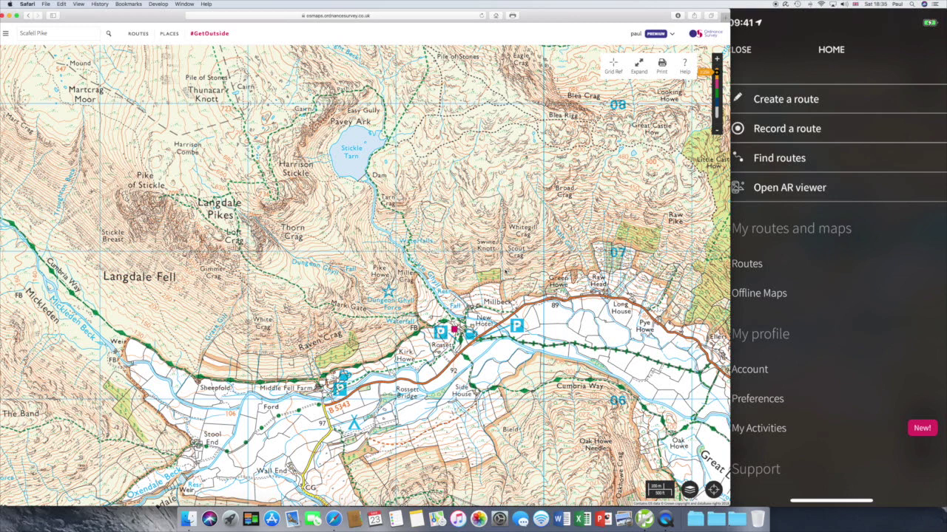
- Uncover the mirrored phone screen and plot a route there from the New Hotel up Stickle Ghyll to Stickle Tarn's dam
left_click_drag(626, 16, 610, 15)
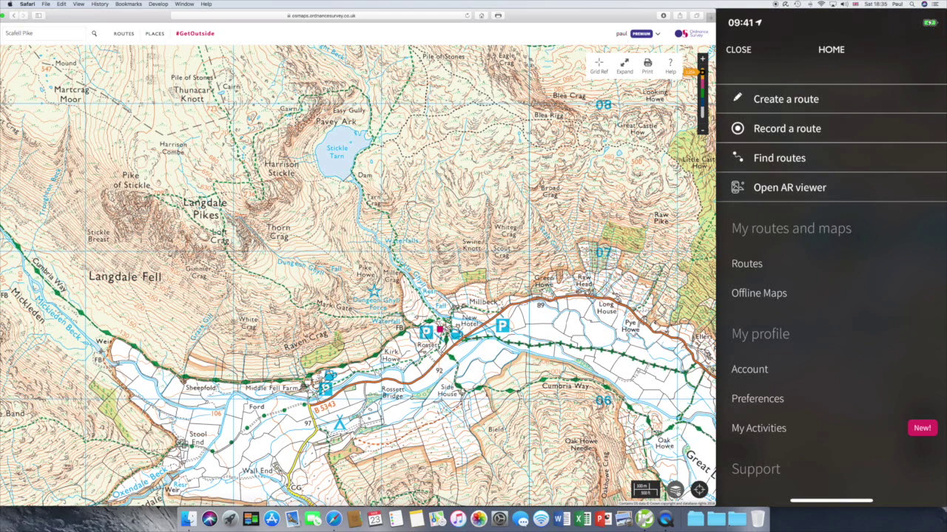
left_click(675, 490)
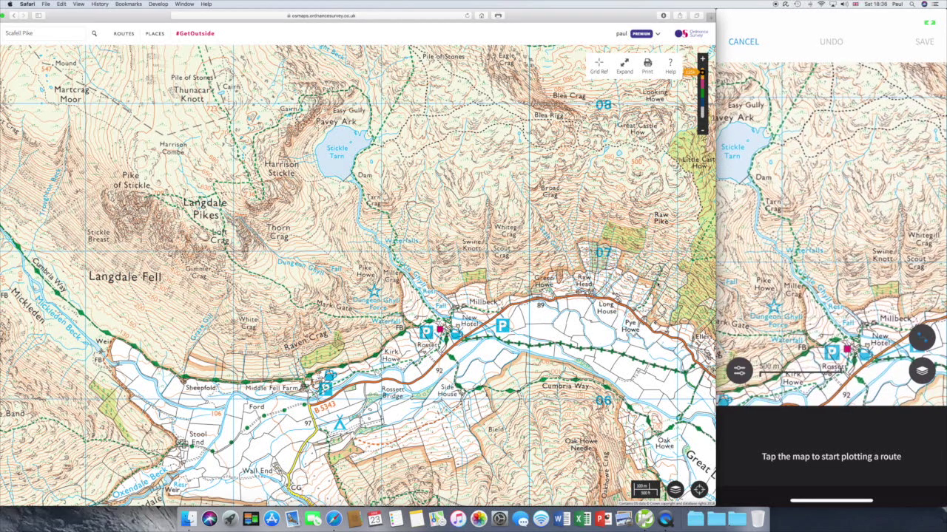
left_click(857, 362)
left_click(840, 322)
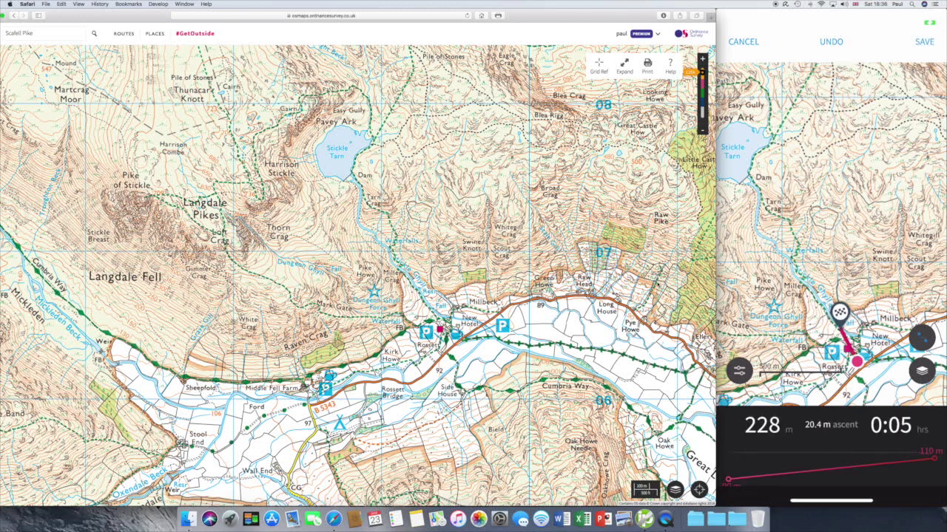
left_click(807, 289)
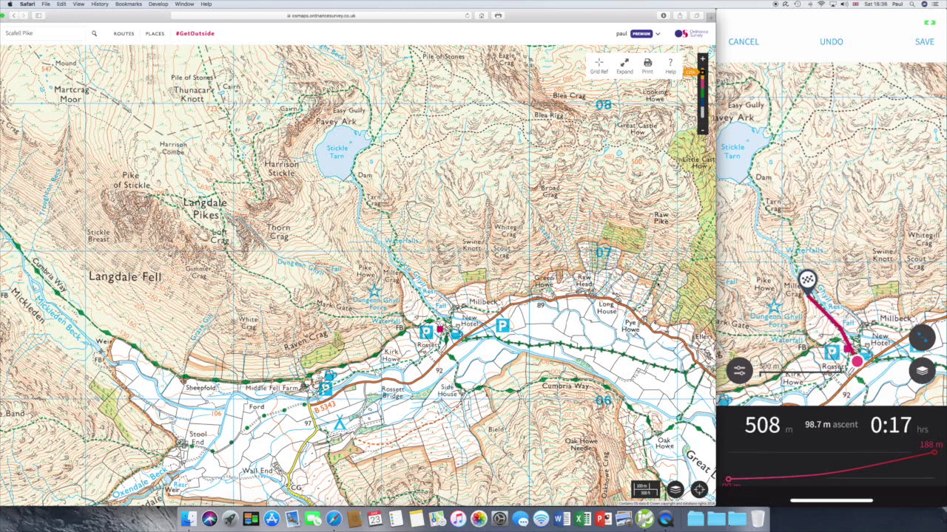
left_click(797, 249)
left_click(792, 213)
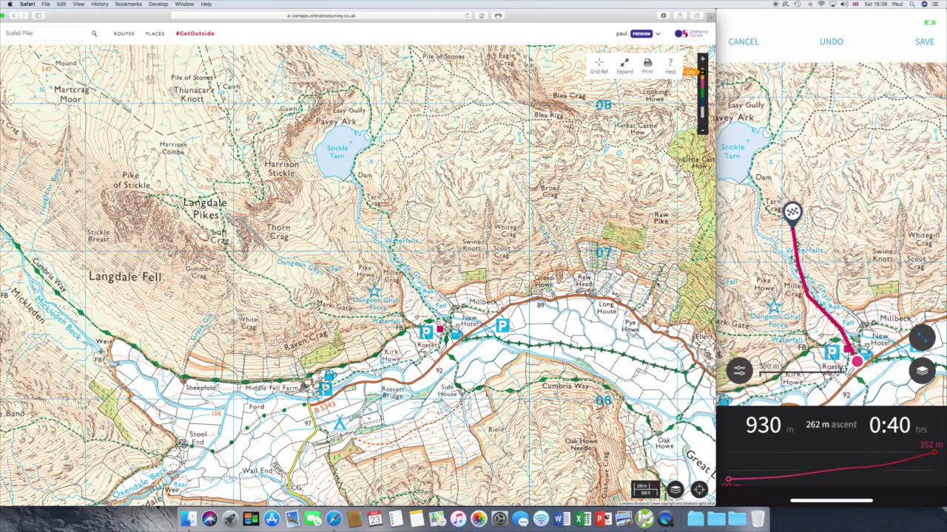
left_click(767, 201)
left_click(750, 168)
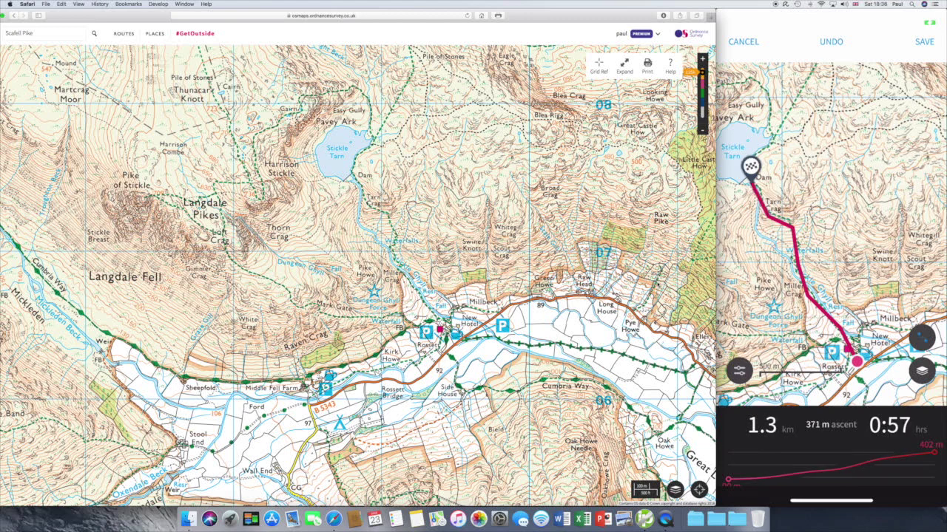
- Extend the phone route around Stickle Tarn's eastern shore and north towards the path above Pavey Ark
left_click_drag(769, 222, 871, 310)
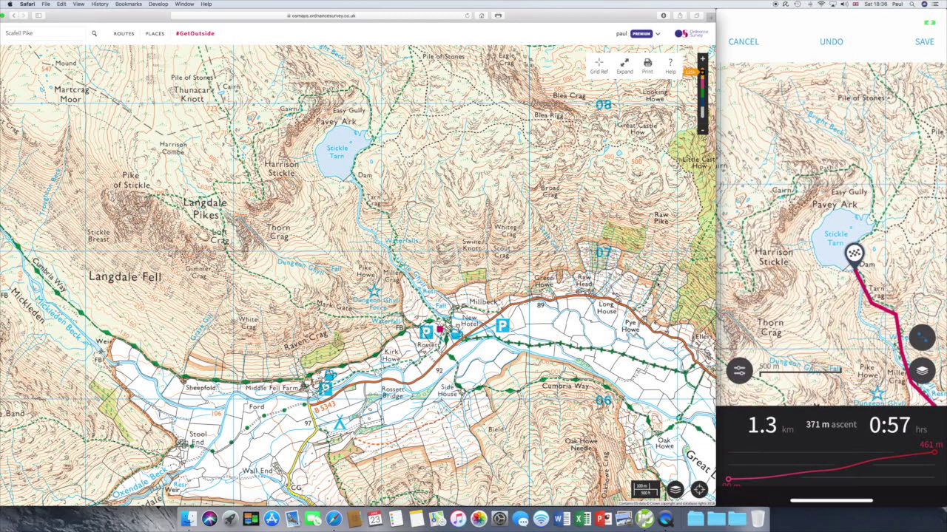
left_click(875, 219)
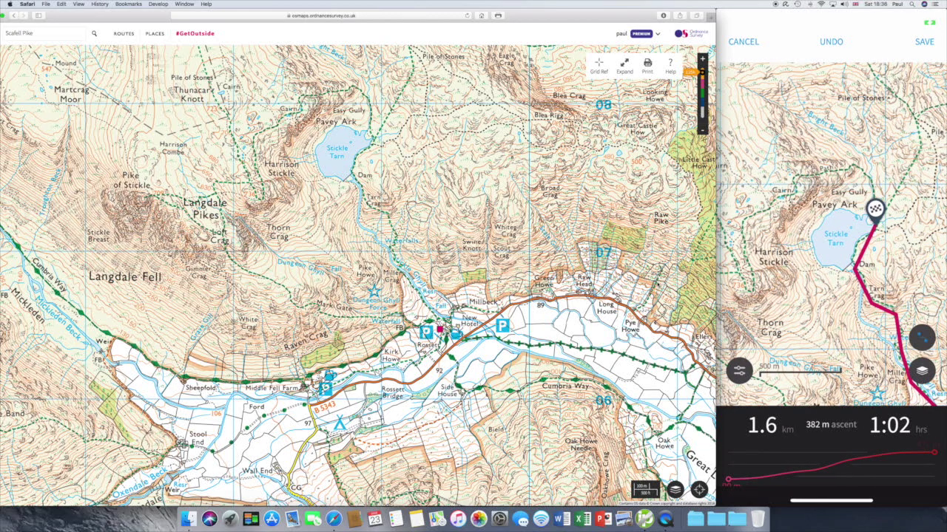
left_click(864, 175)
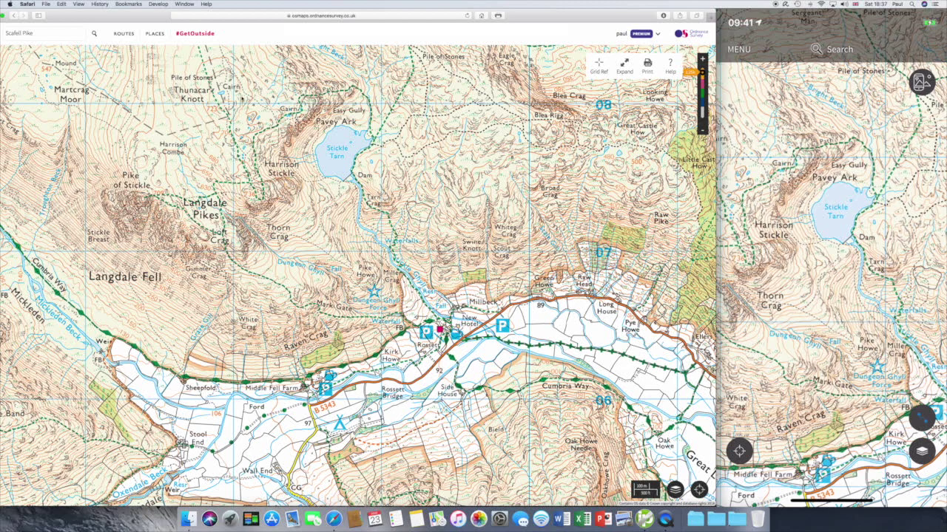
- Switch to the OS Maps website, start a custom route and turn off snapping to paths
left_click(60, 33)
left_click(124, 34)
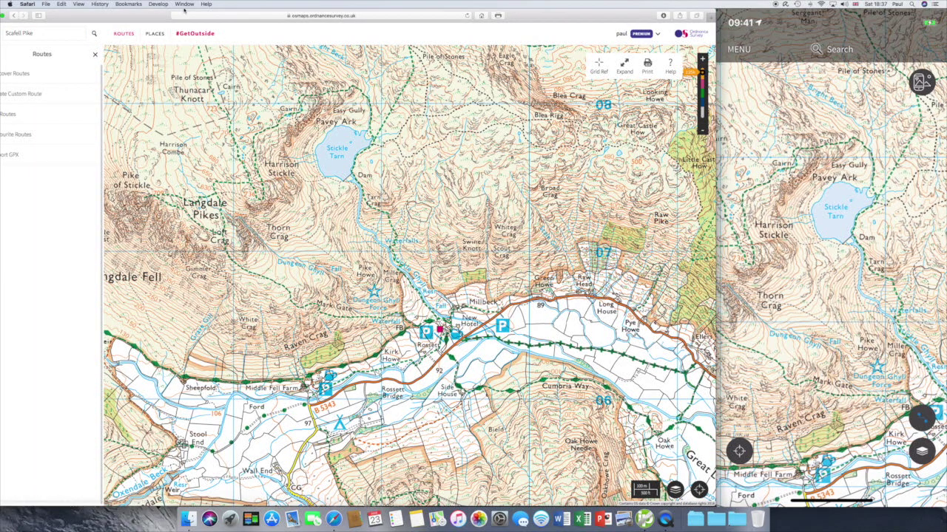
left_click_drag(156, 15, 174, 15)
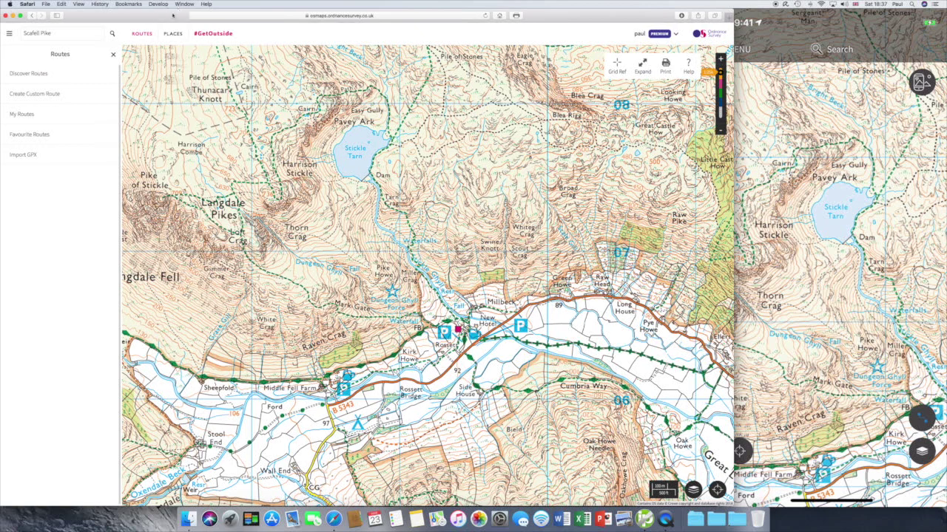
left_click(50, 99)
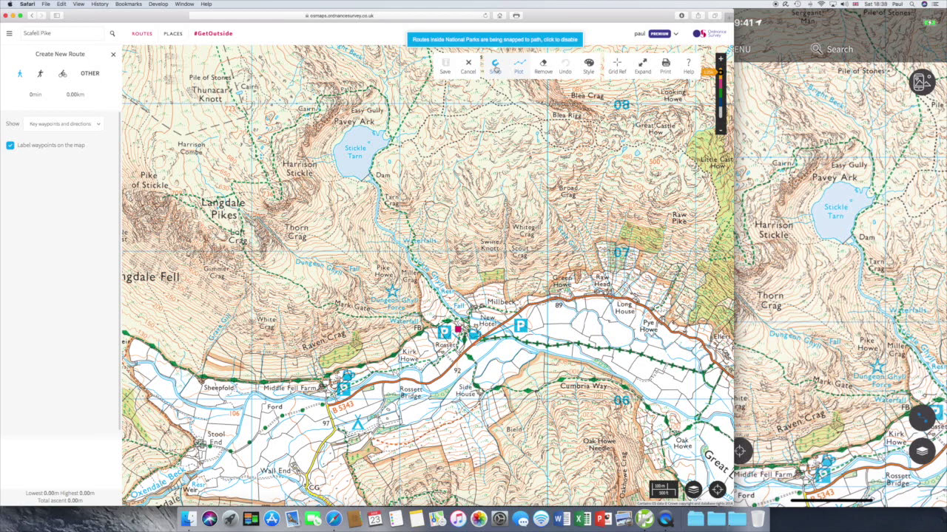
left_click(495, 66)
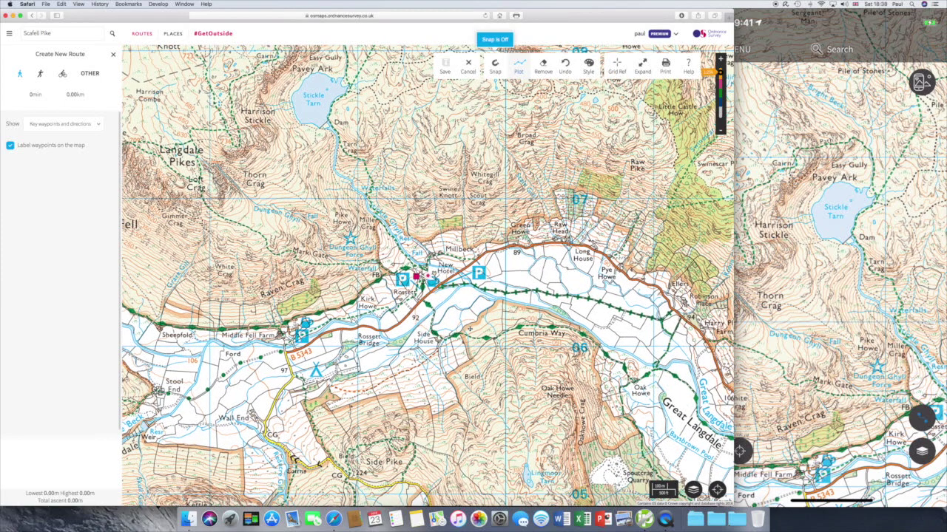
- Plot the route from near the New Hotel up past Stickle Tarn, around Pavey Ark and over Harrison Stickle to Loft Crag
left_click(426, 275)
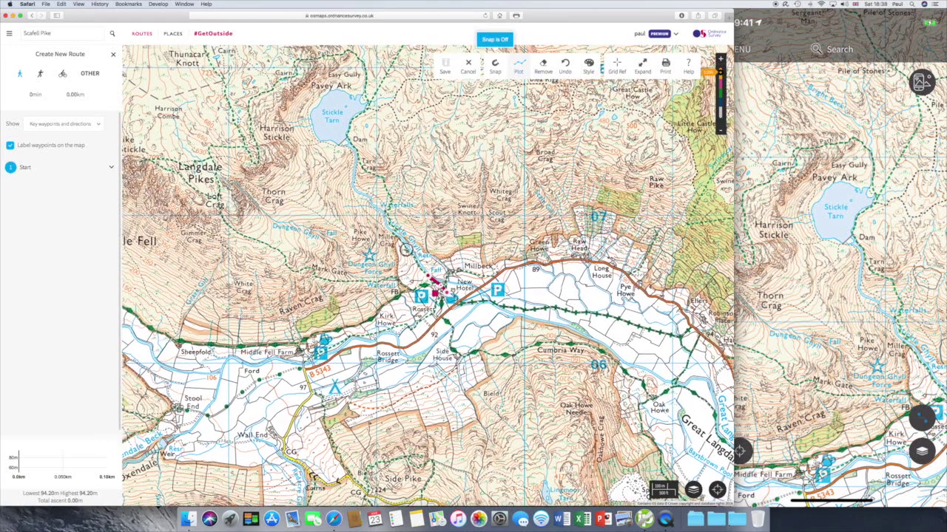
left_click(448, 298)
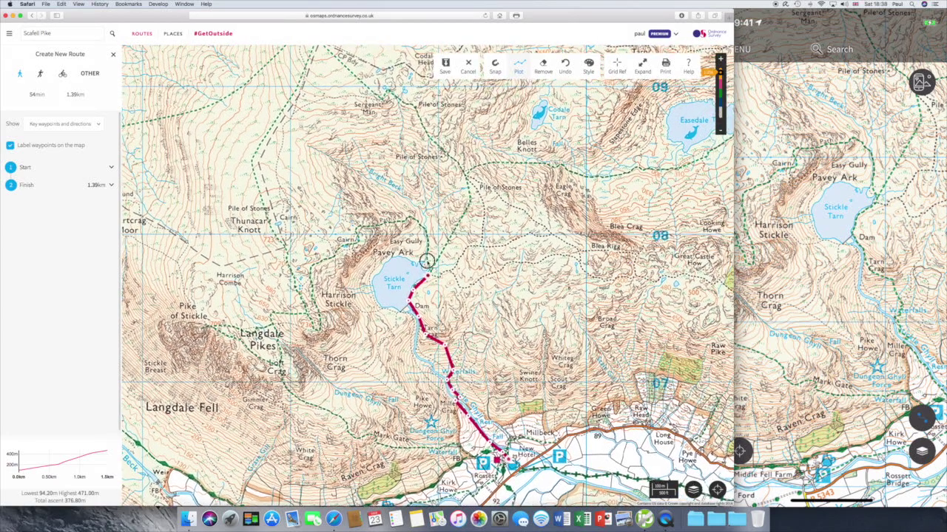
left_click(427, 261)
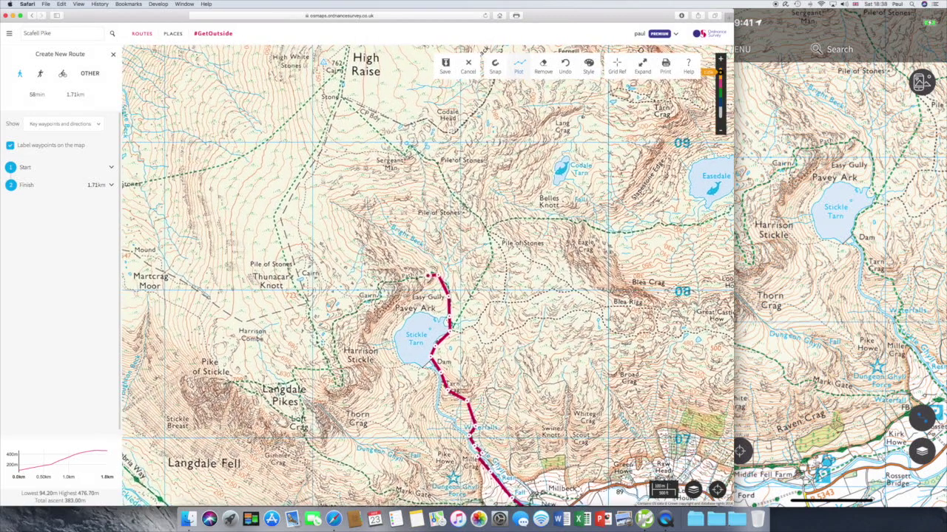
left_click(413, 277)
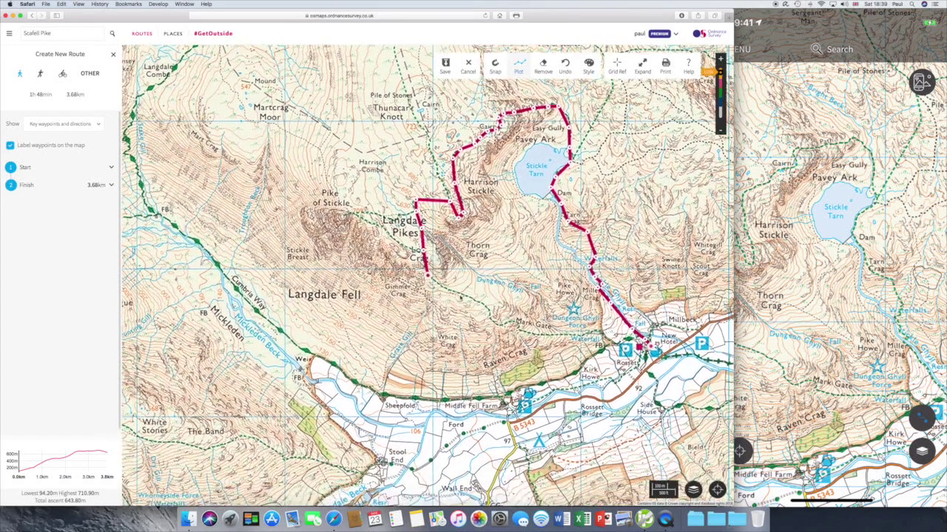
- Continue the route down from Loft Crag along Mark Gate and back to the start near the New Hotel
left_click(442, 278)
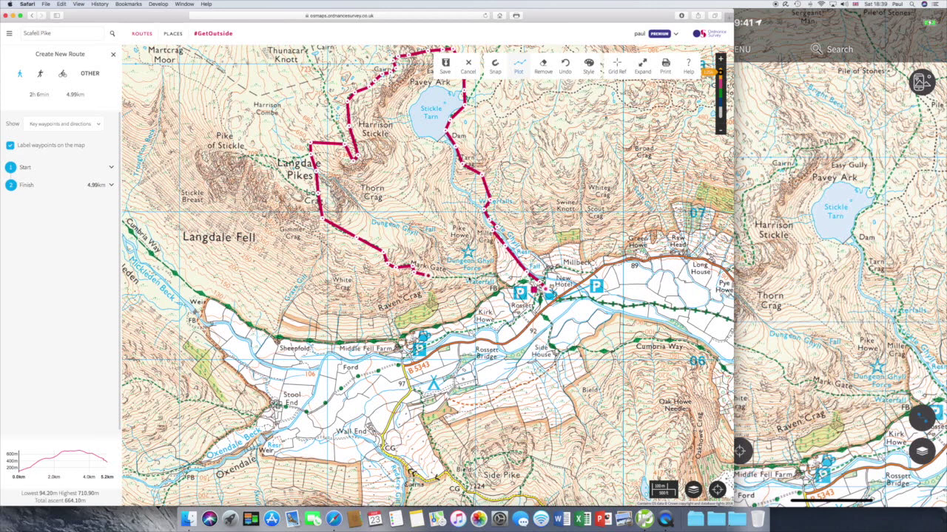
left_click(479, 280)
left_click(444, 275)
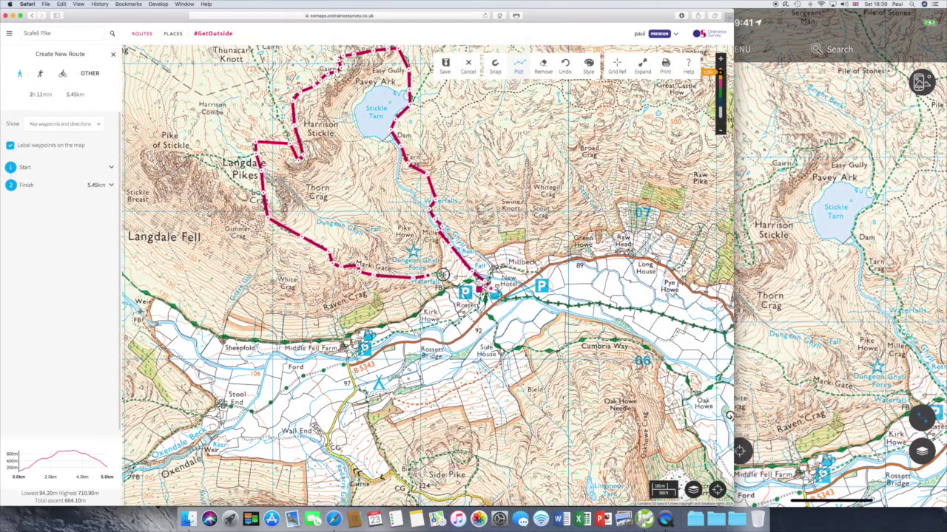
left_click(442, 274)
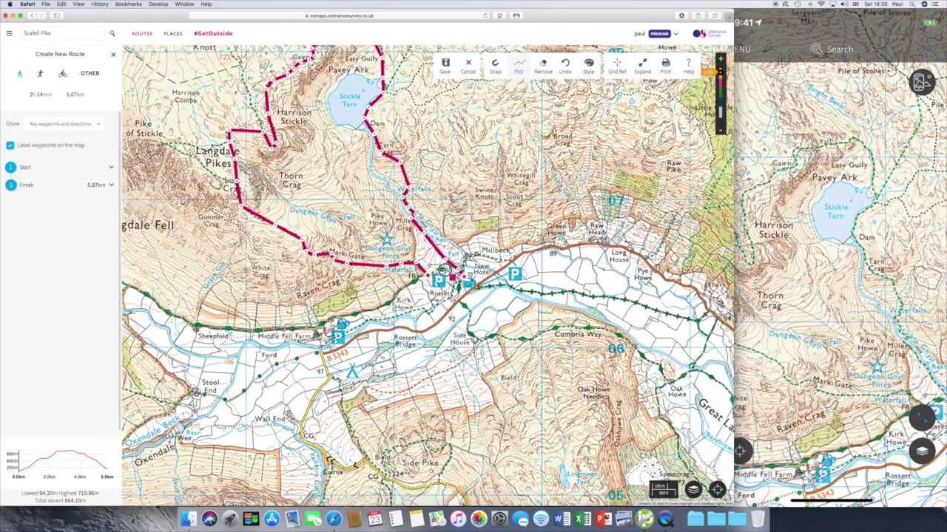
left_click(448, 276)
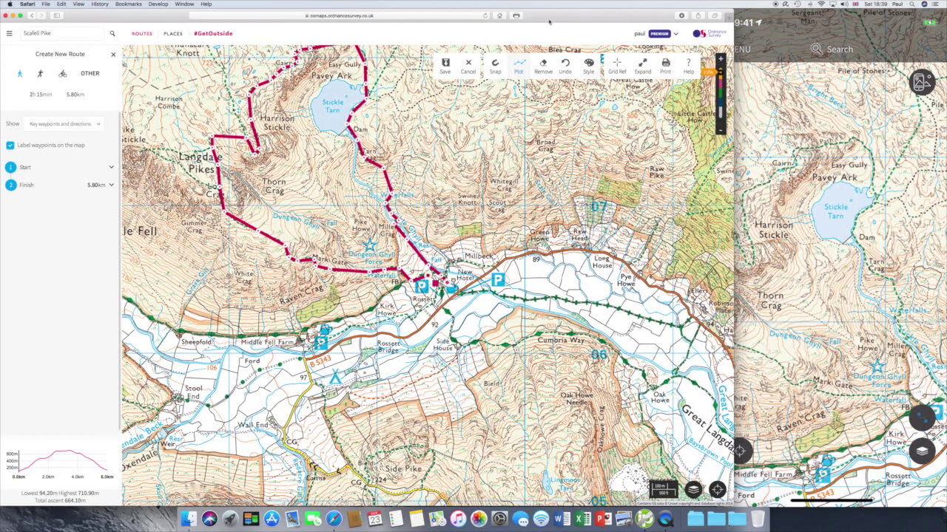
- Restyle the route line with the second-thickest width and a transparency of about 40%
left_click(589, 65)
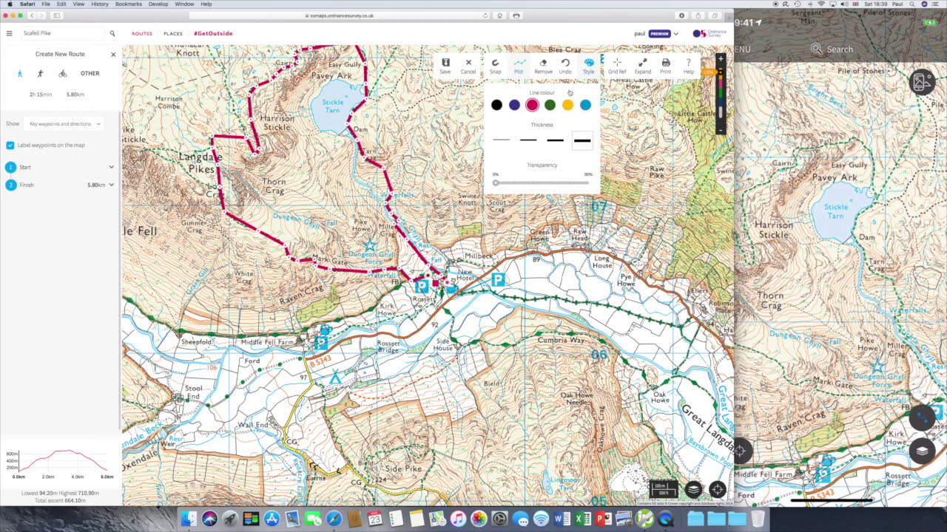
left_click(555, 141)
left_click_drag(495, 182, 569, 182)
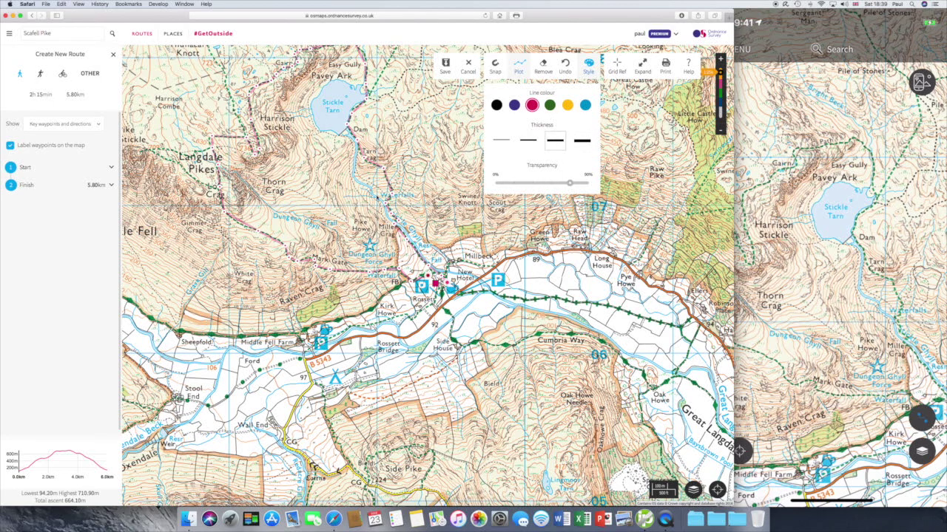
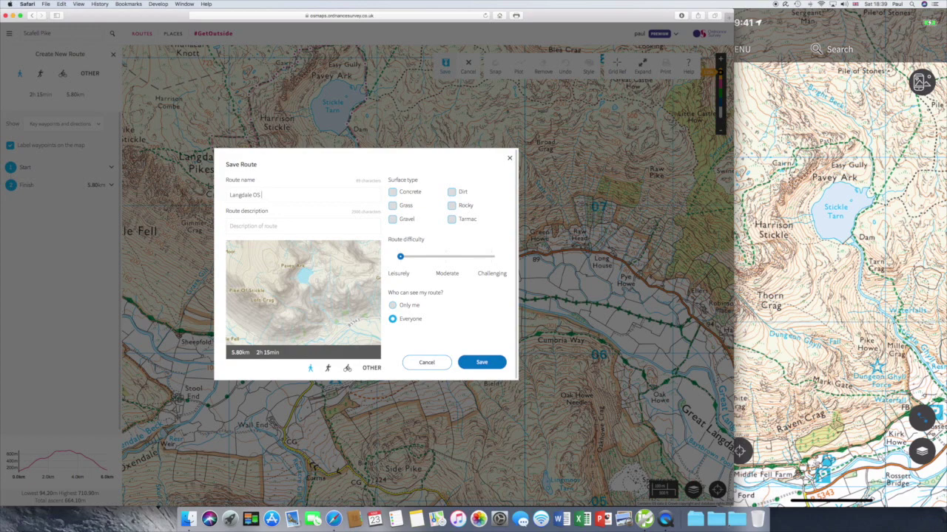
- Save the route under the name "Langdale OS Maps App Pavey Ark" and finish route creation
type("s App Pavey Ark")
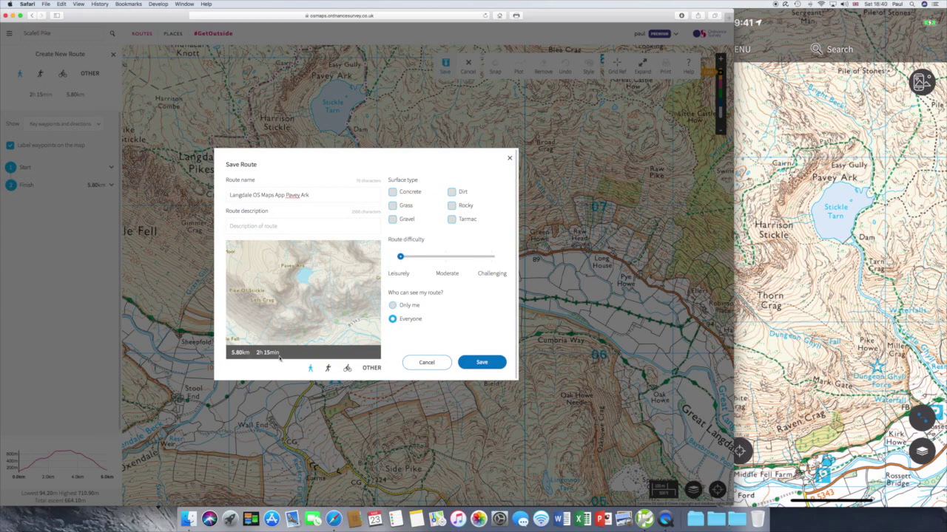
left_click(491, 363)
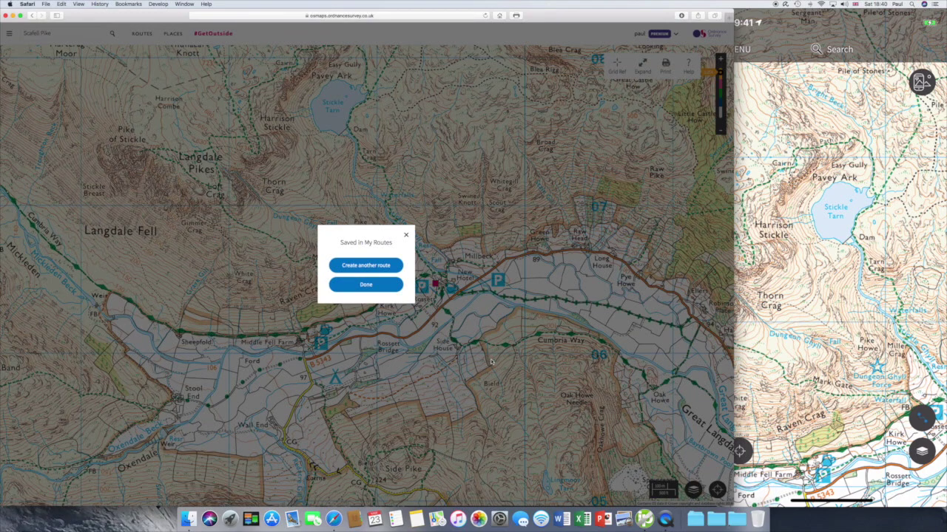
left_click(370, 286)
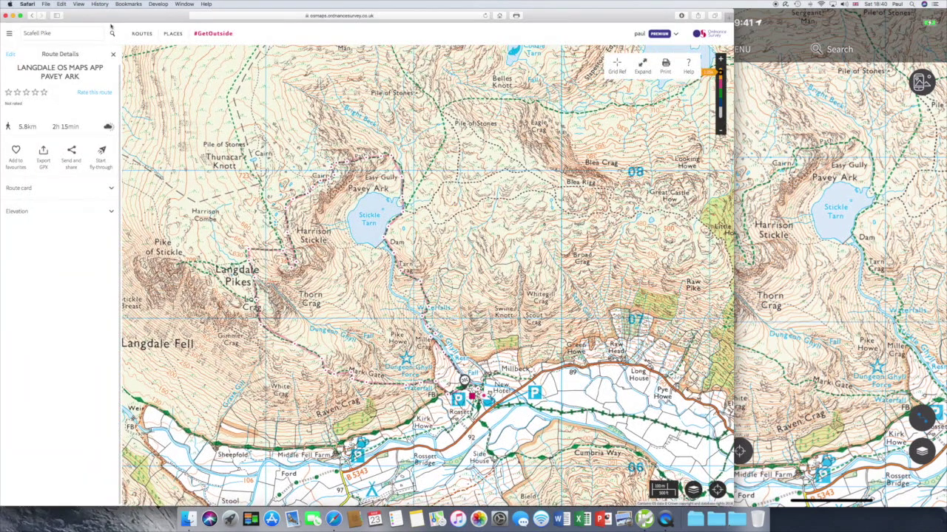
- Close the route details, list My Routes with the newest first, and shift the browser window to uncover the phone screen
left_click_drag(105, 14, 112, 14)
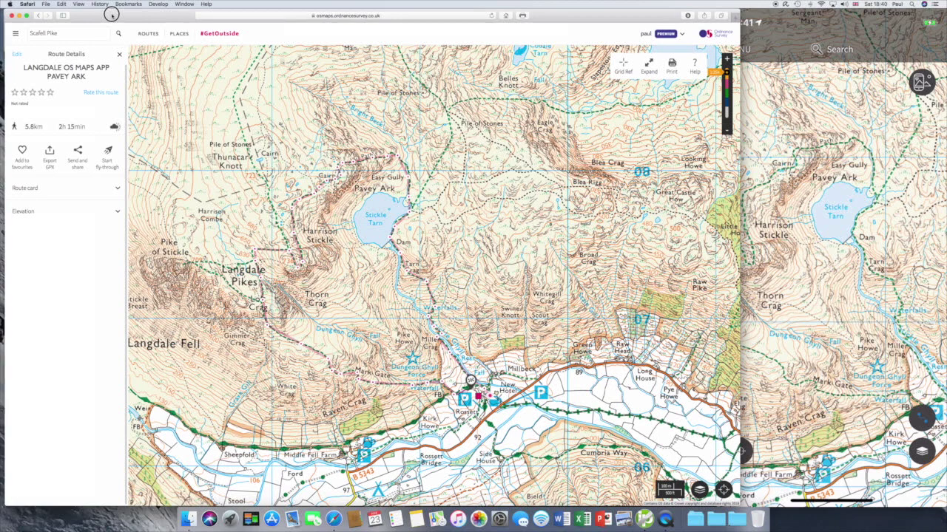
left_click(120, 57)
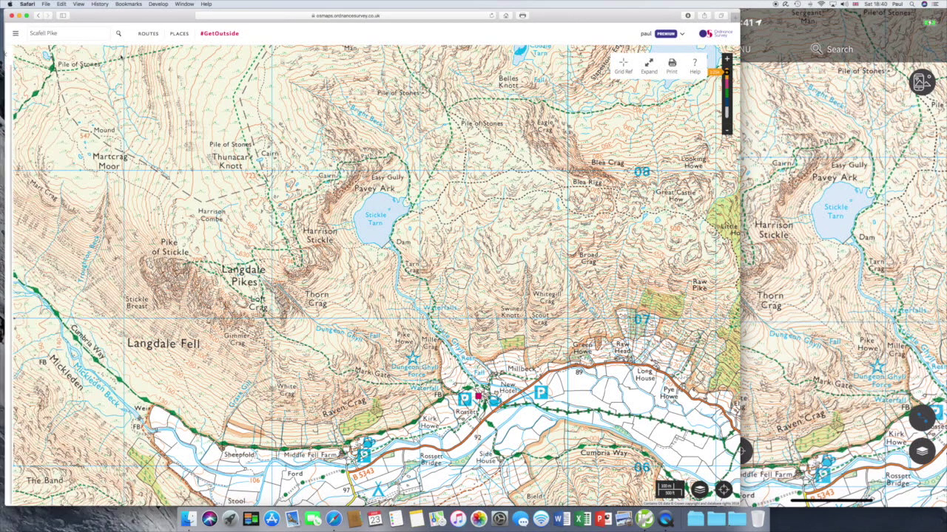
left_click(143, 35)
left_click(29, 115)
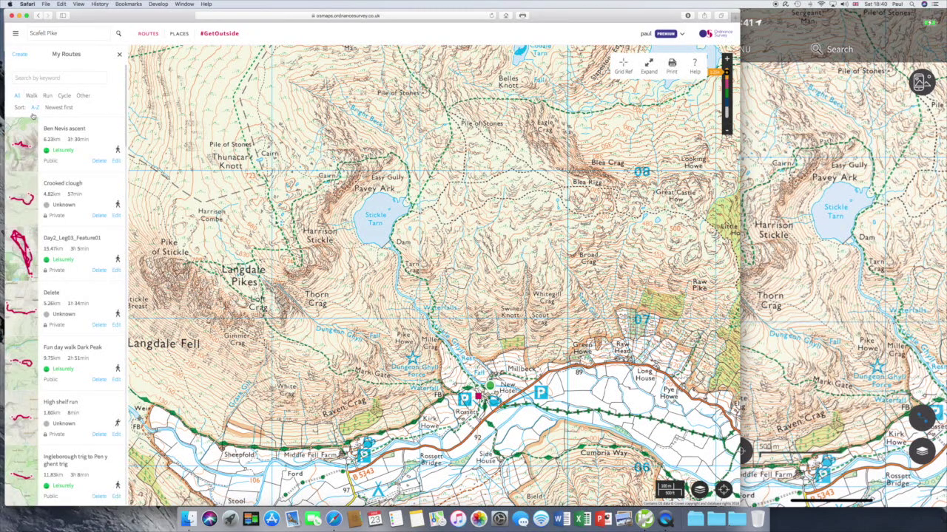
left_click(50, 108)
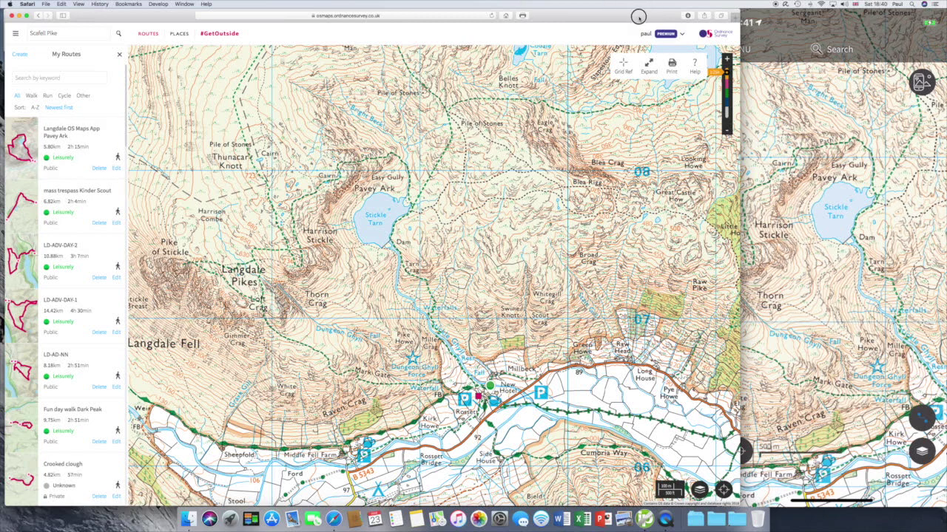
left_click_drag(639, 18, 595, 18)
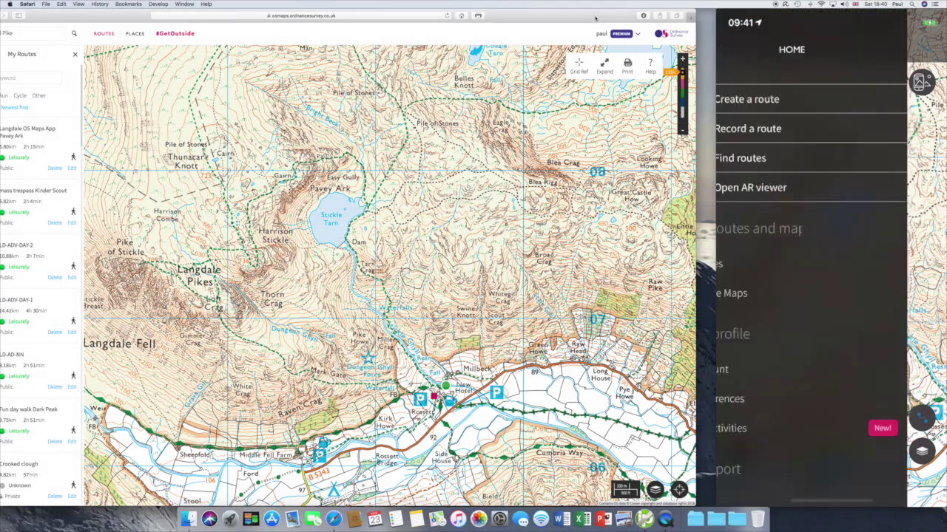